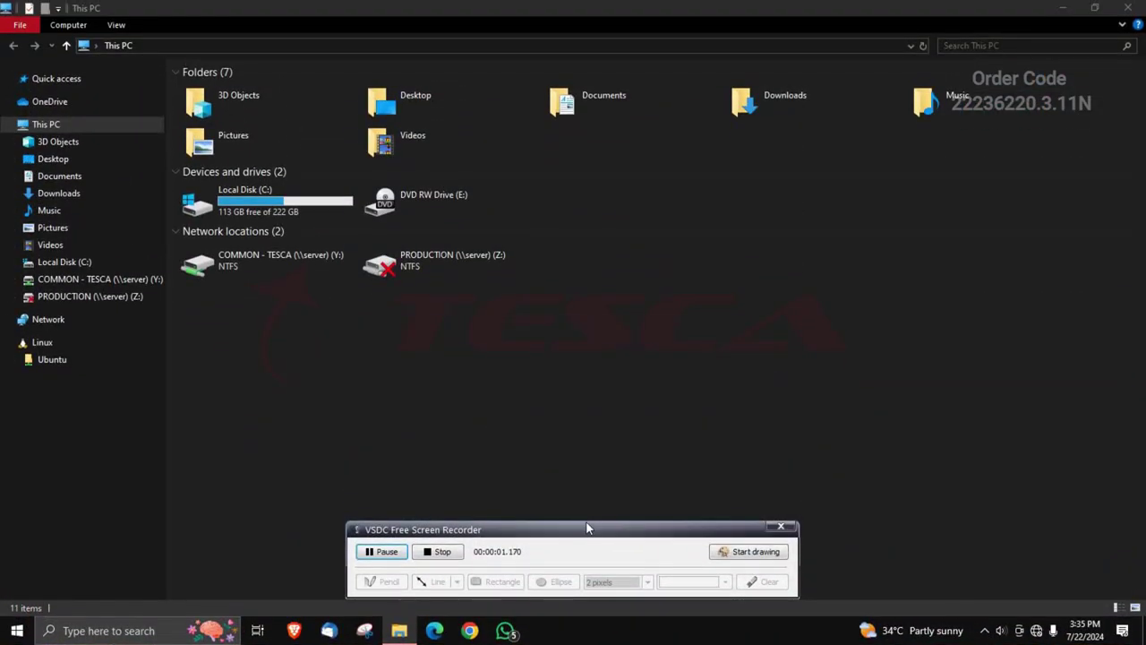
Go from Control Panel through Network and Sharing Center to adapter settings and select Ethernet.
drag(587, 527, 607, 641)
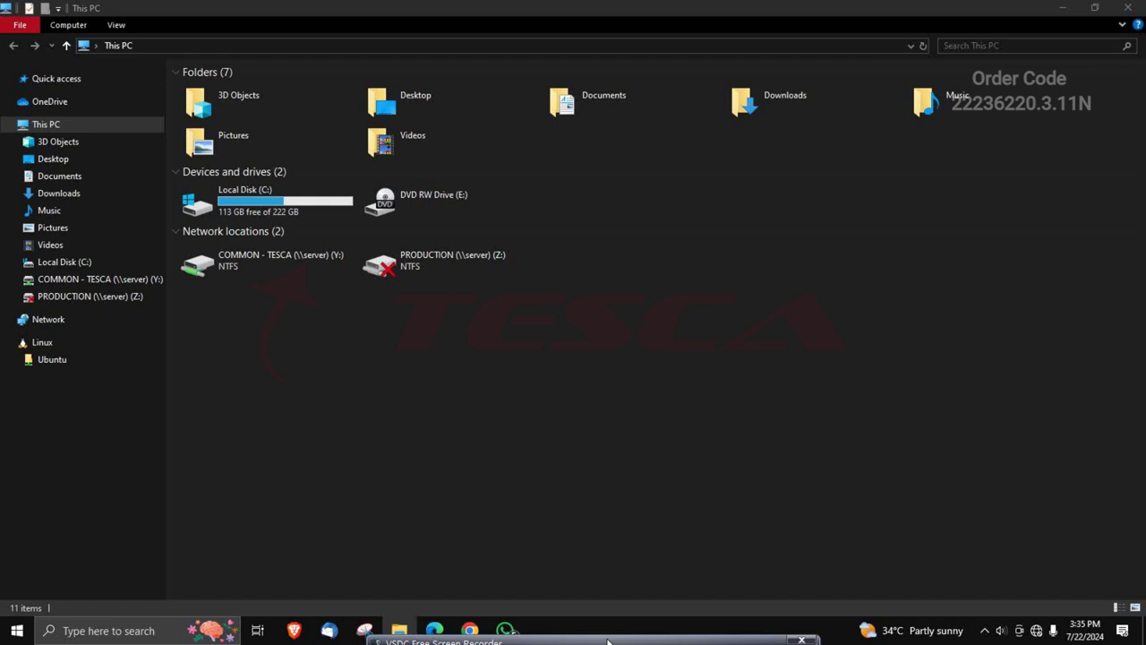
click(121, 628)
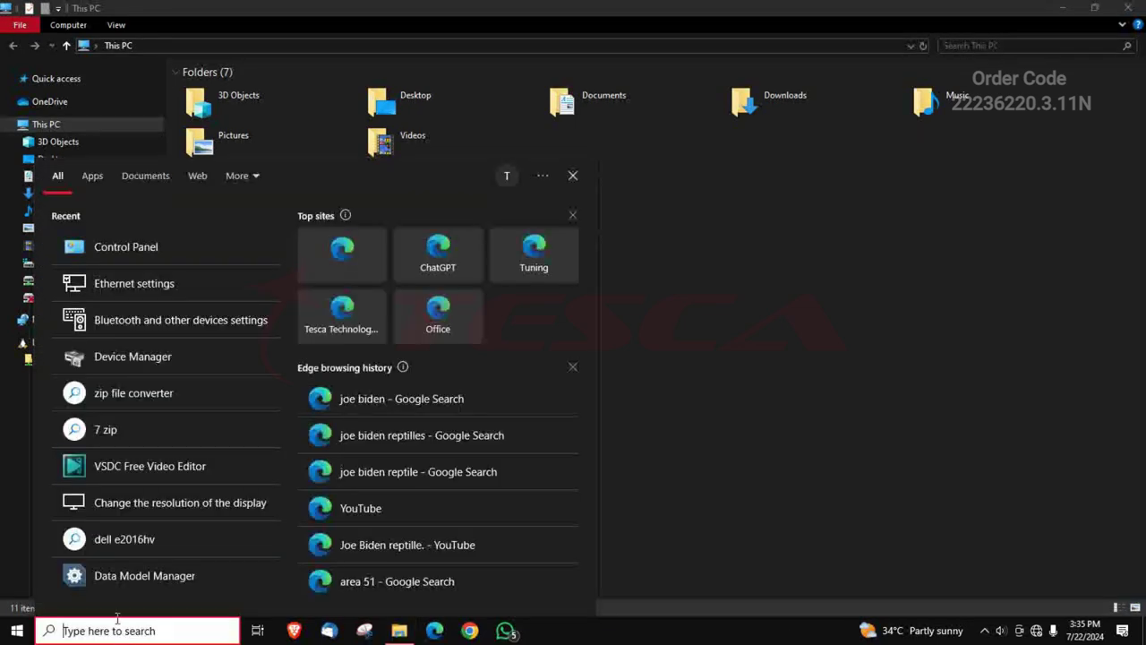
click(109, 252)
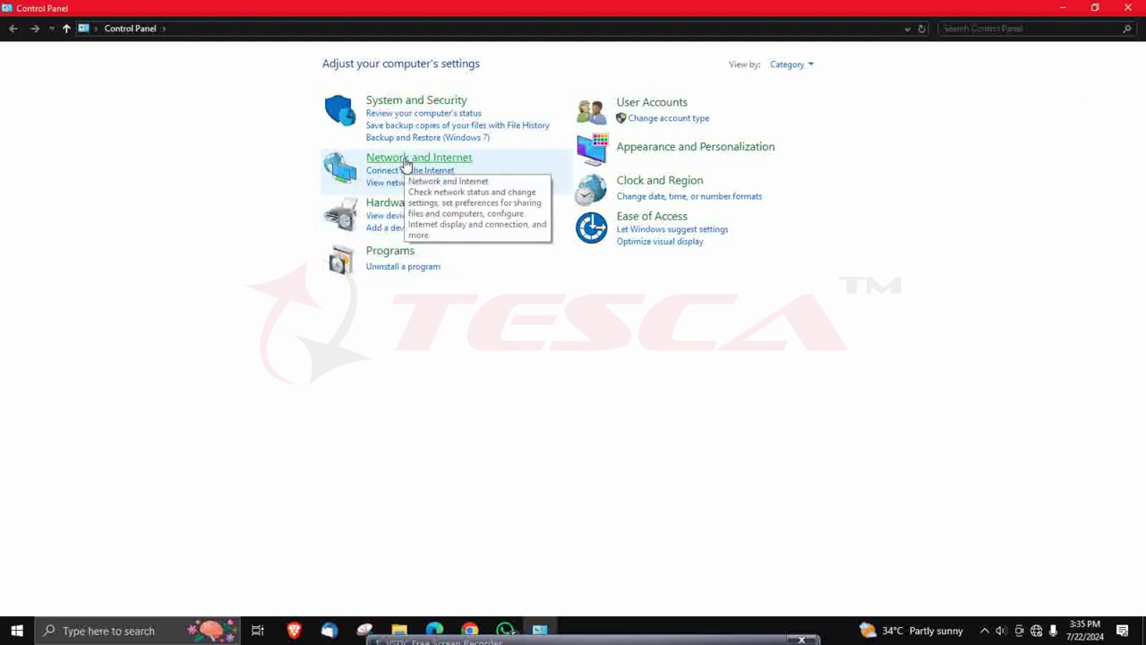
click(405, 163)
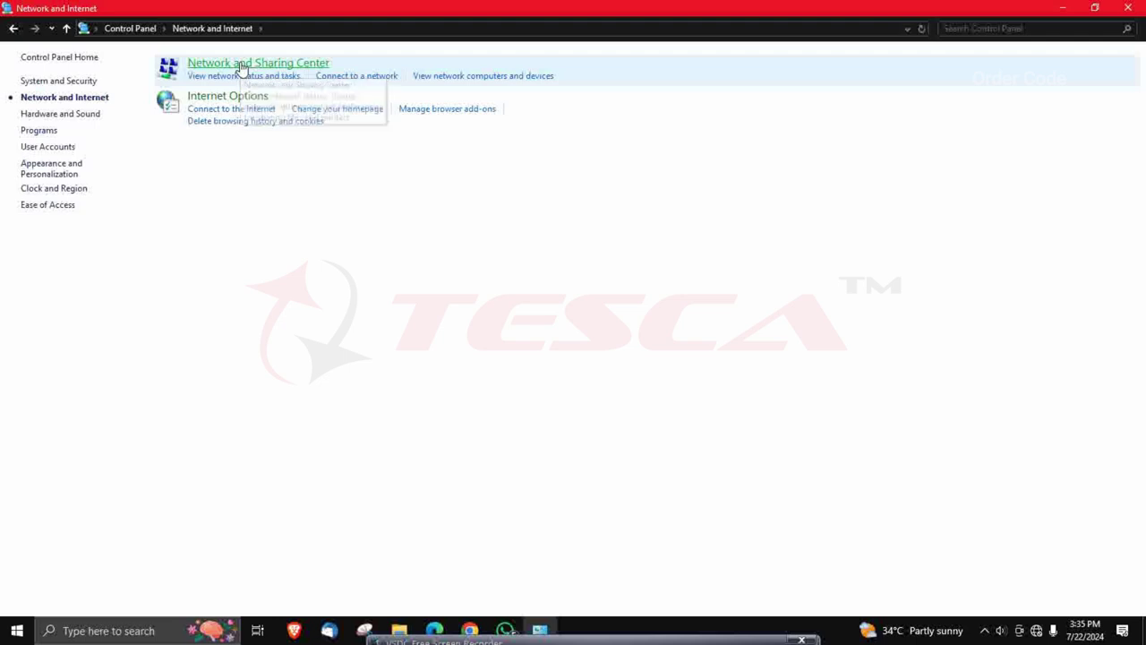
click(239, 64)
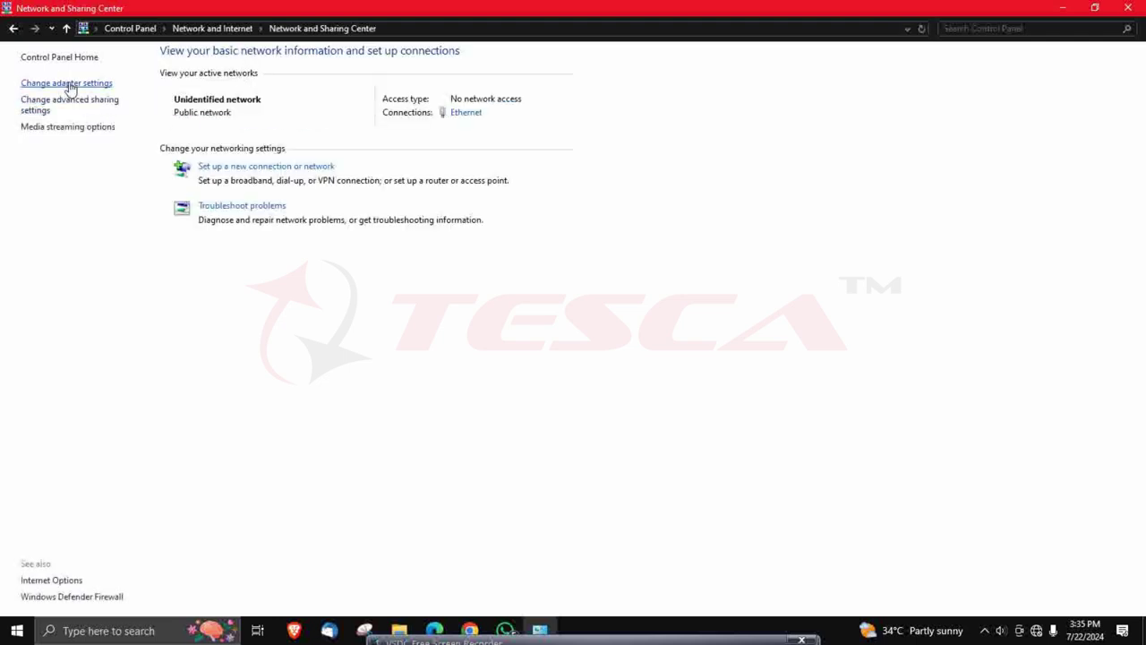
click(69, 83)
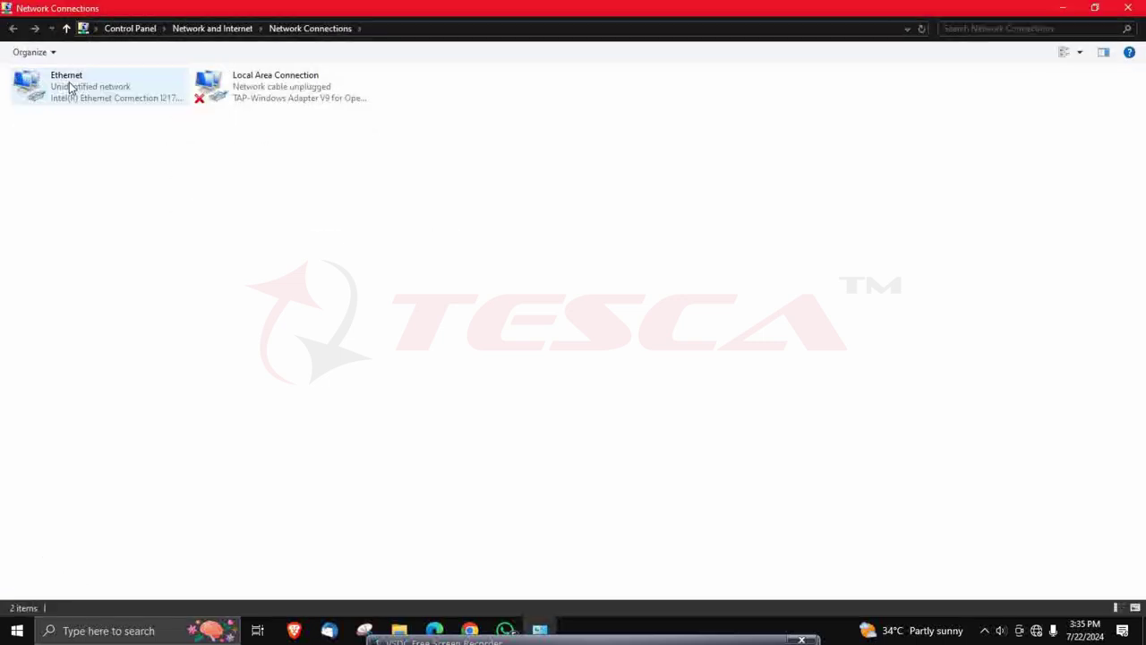
click(70, 87)
Give the Ethernet adapter static IPv4 192.168.0.3 with mask 255.255.255.0, then return to This PC.
right_click(71, 87)
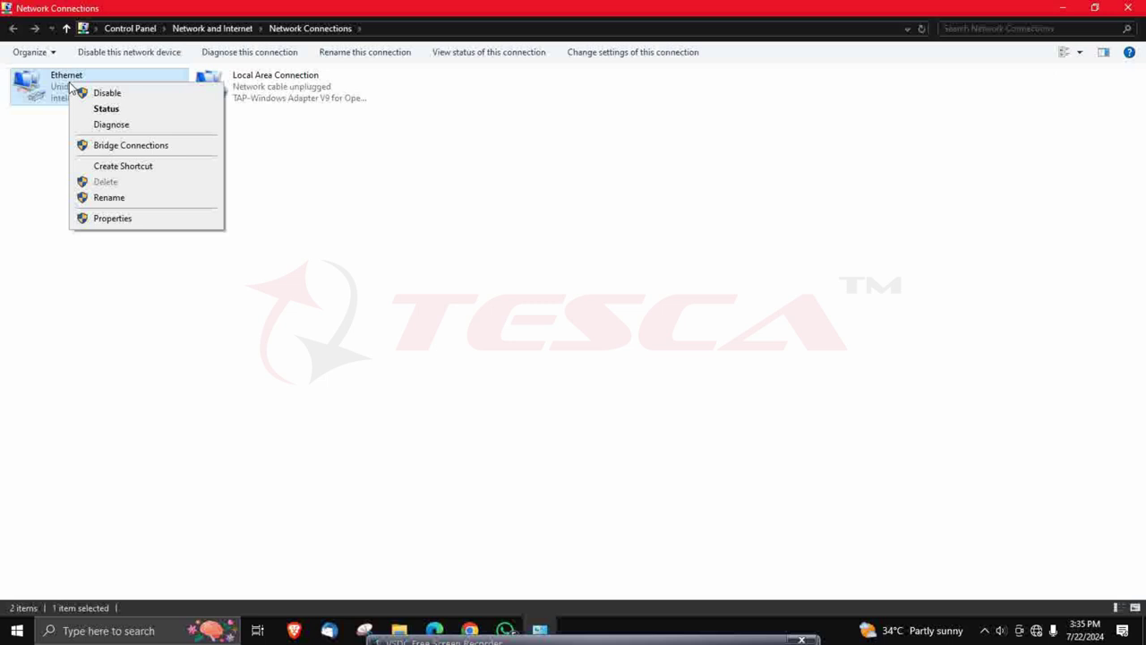
click(141, 217)
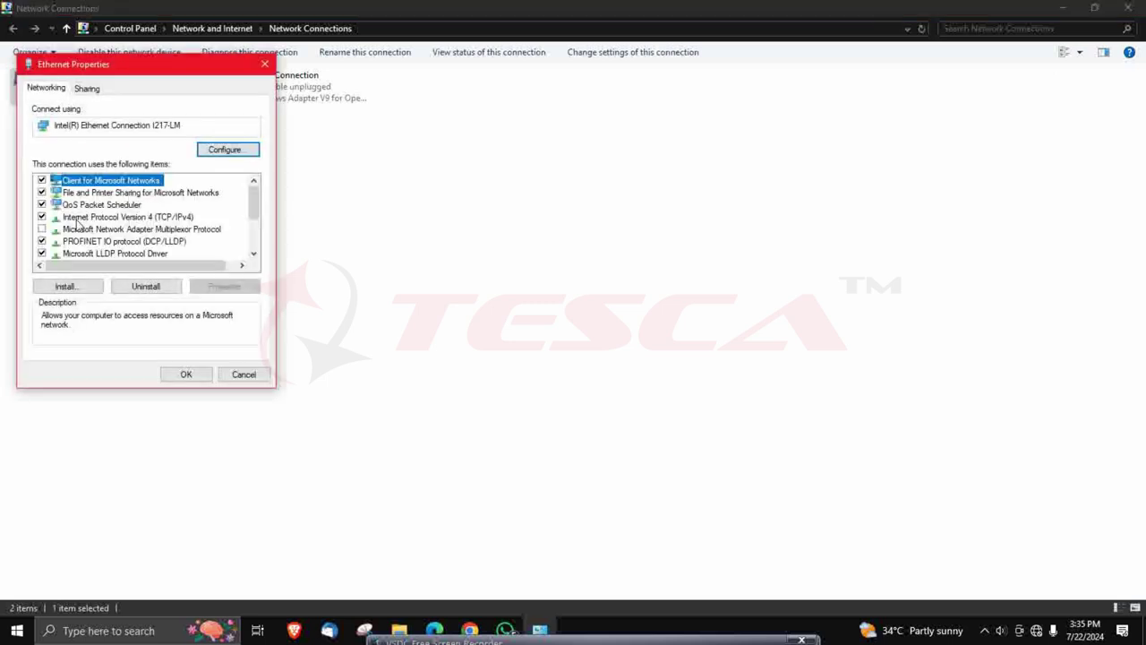
click(77, 220)
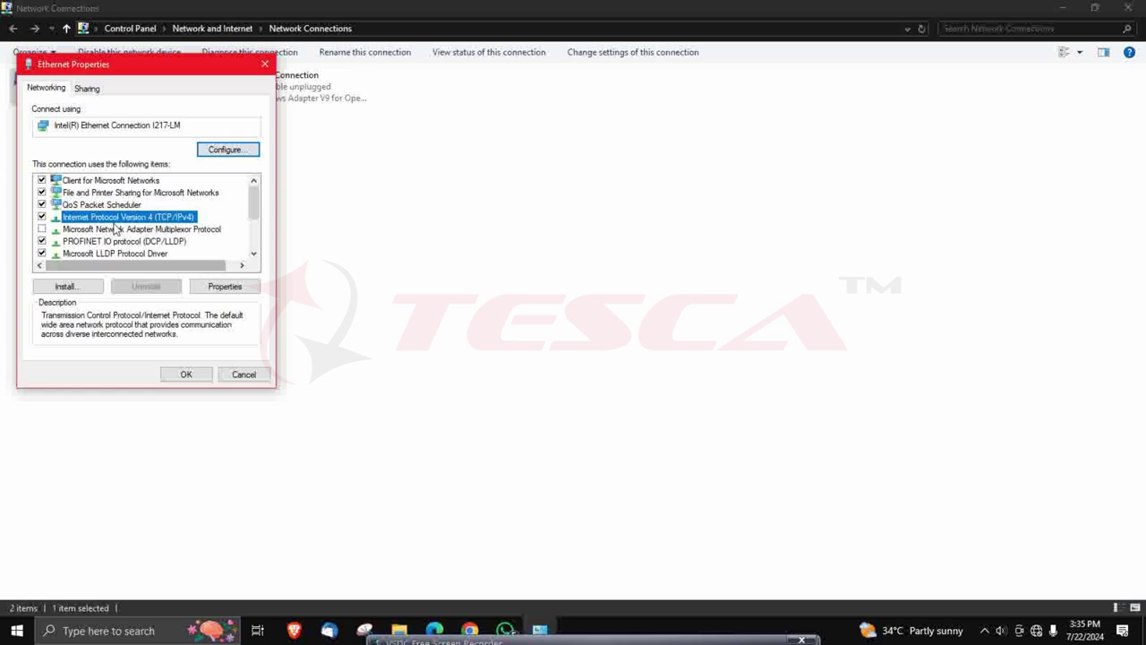
click(226, 287)
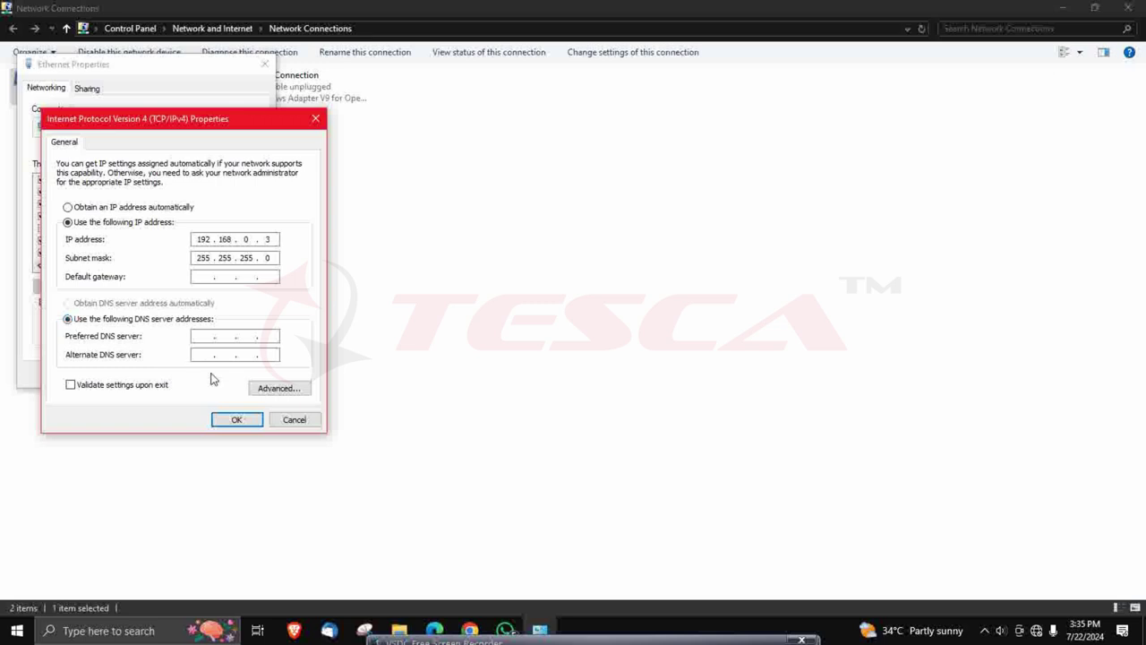
click(236, 420)
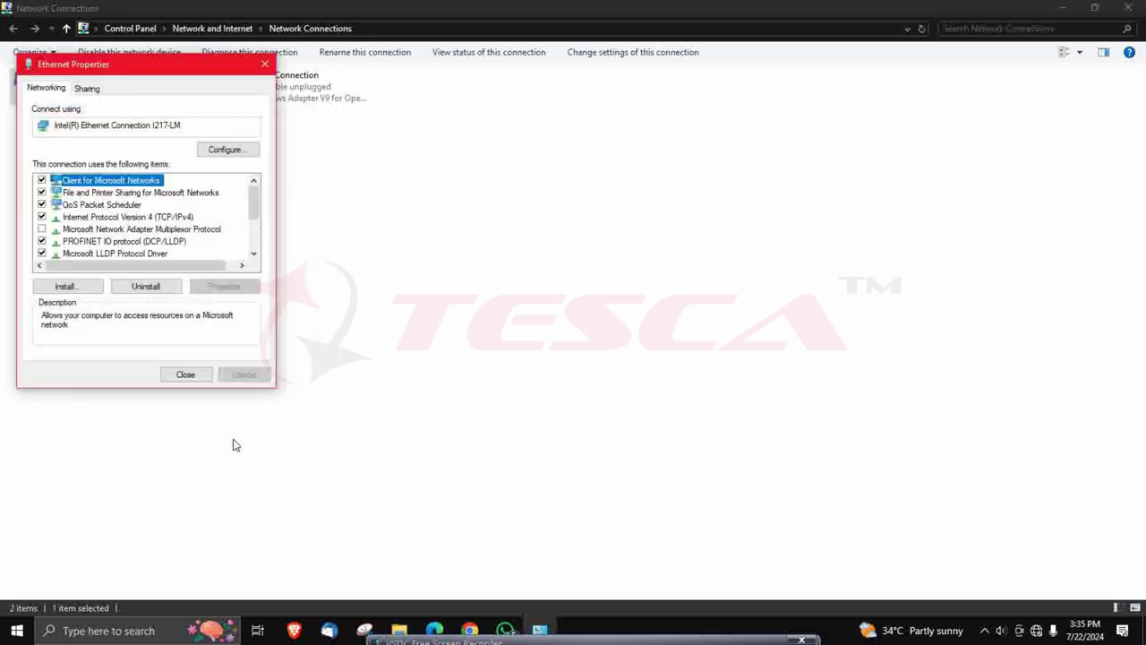
click(400, 630)
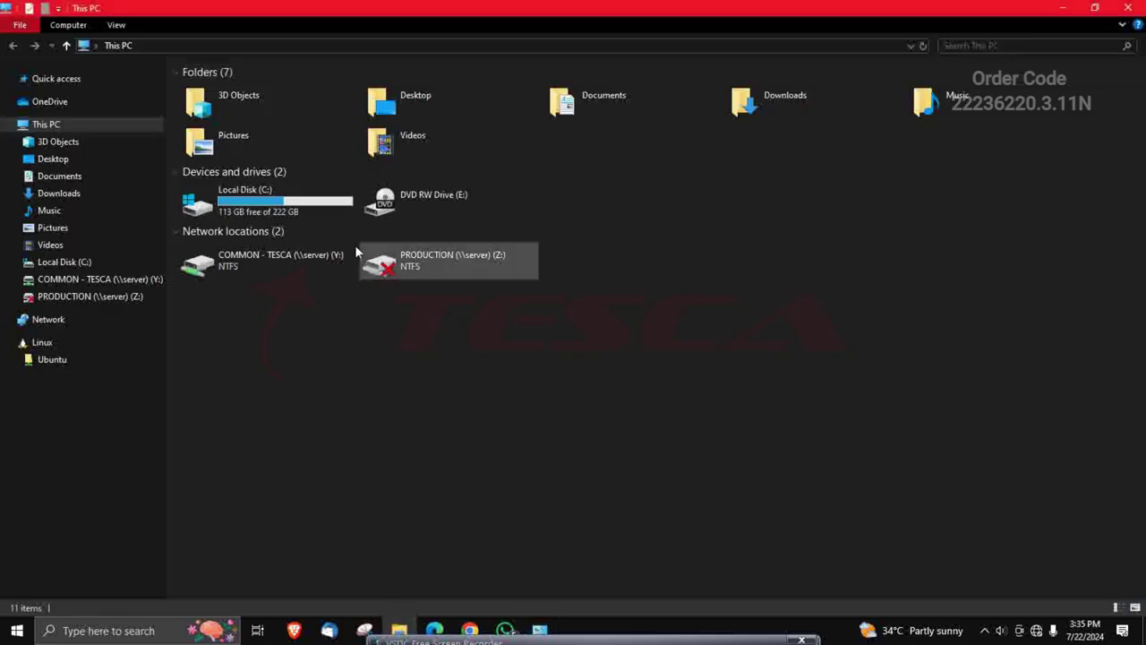
Launch kprofibus.exe from the C:\profibus folder.
double_click(281, 207)
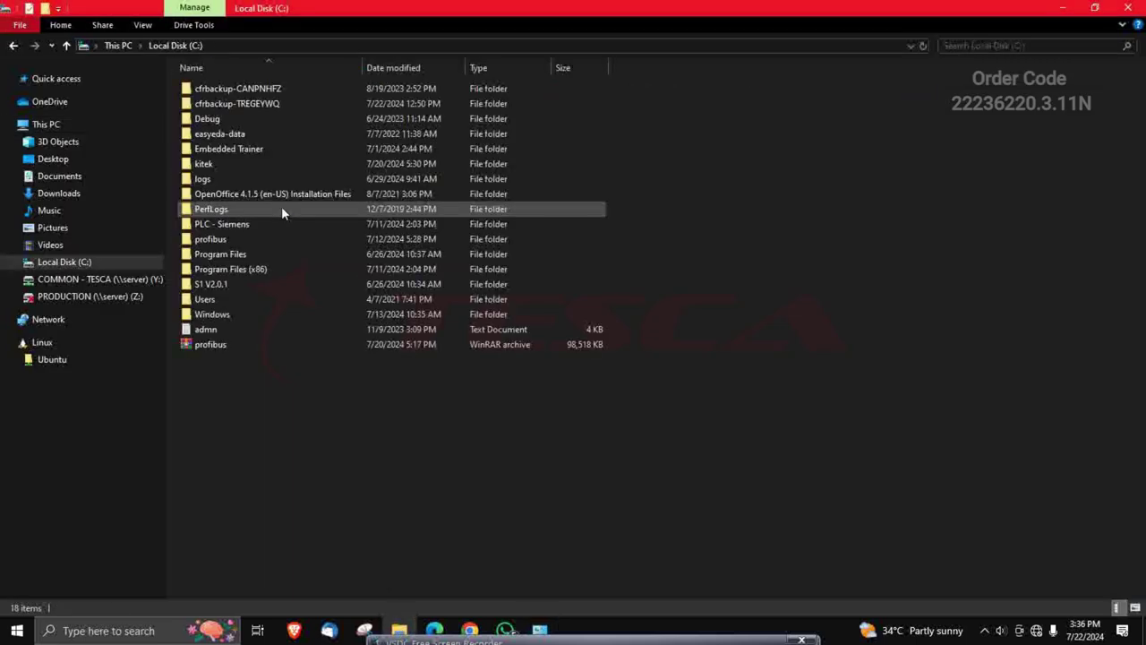
double_click(226, 242)
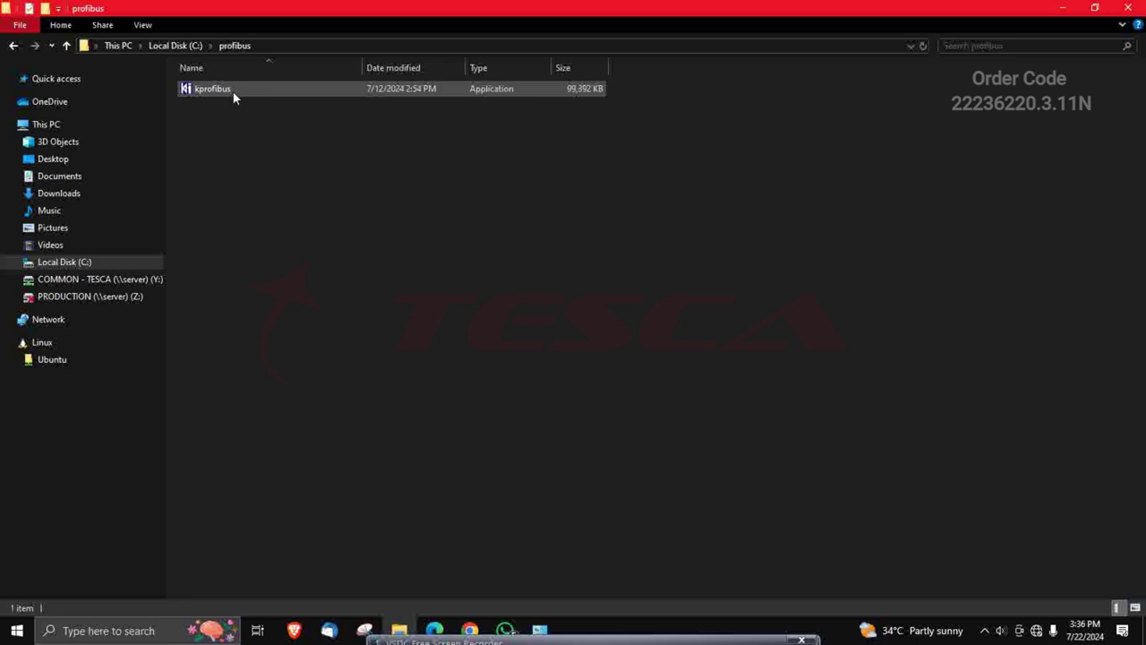
click(235, 97)
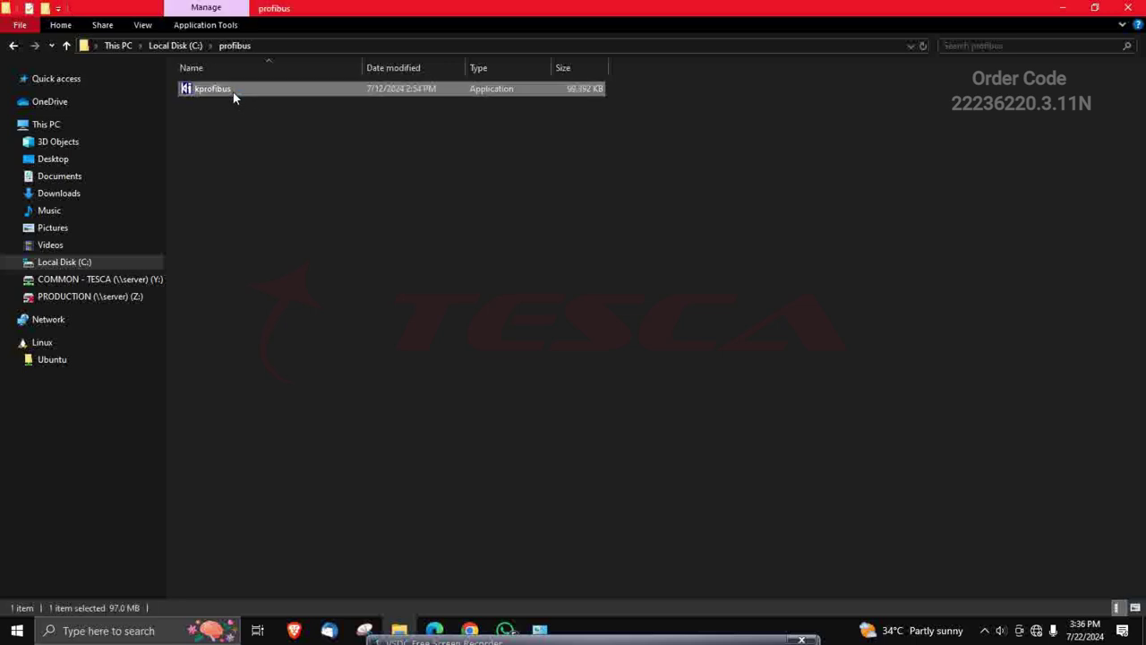
double_click(233, 96)
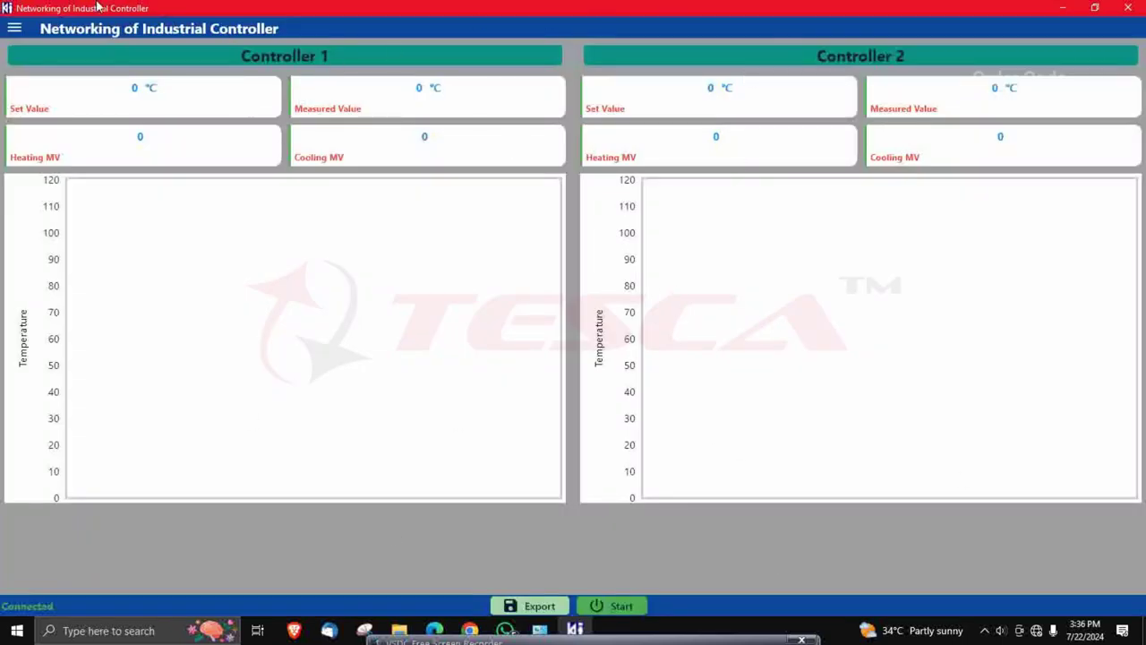
Submit the PLC configuration with IP 192.168.0.1, port 502 and ID 1.
click(14, 31)
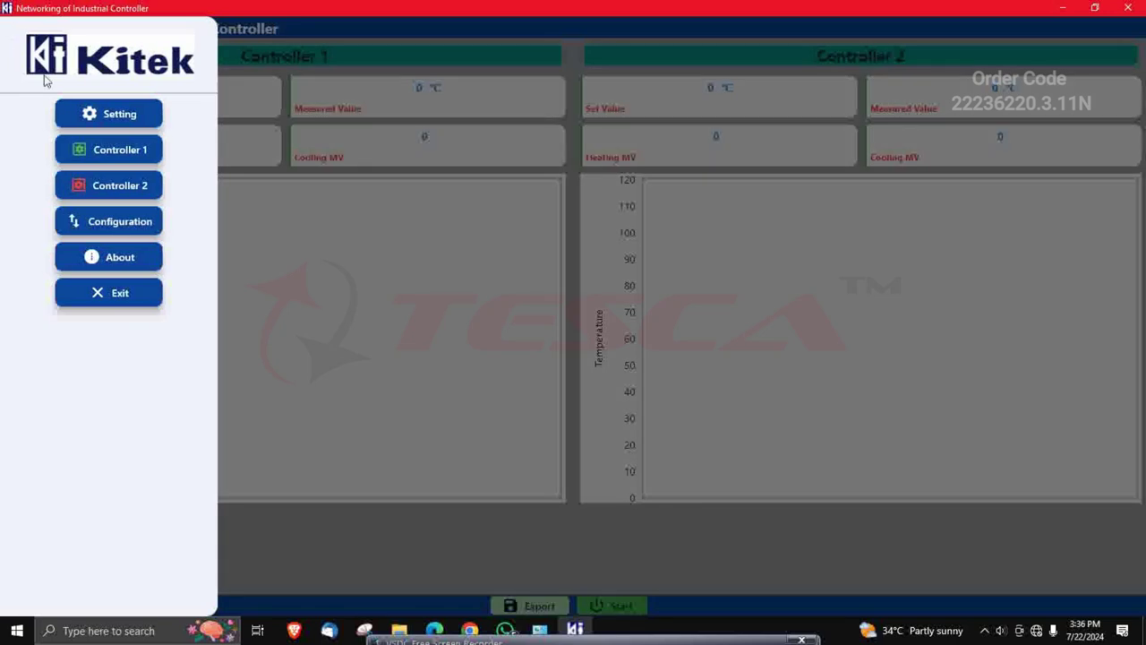
click(149, 229)
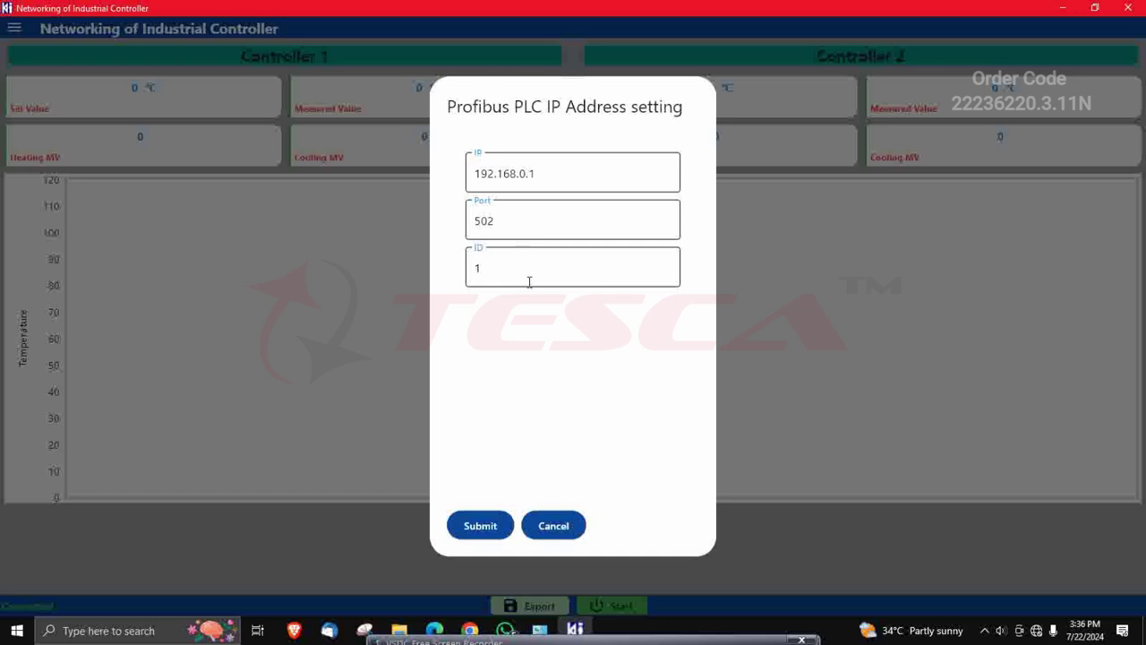
click(486, 528)
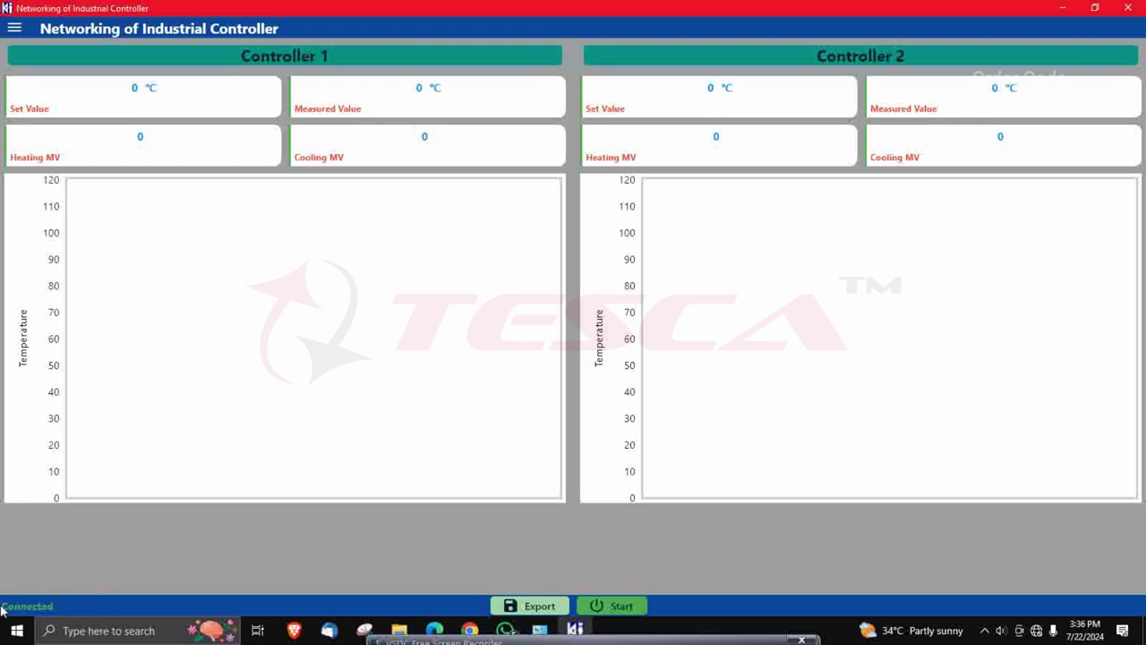
Replace Controller 1's Set Value (SV) with 40 and submit it.
click(16, 29)
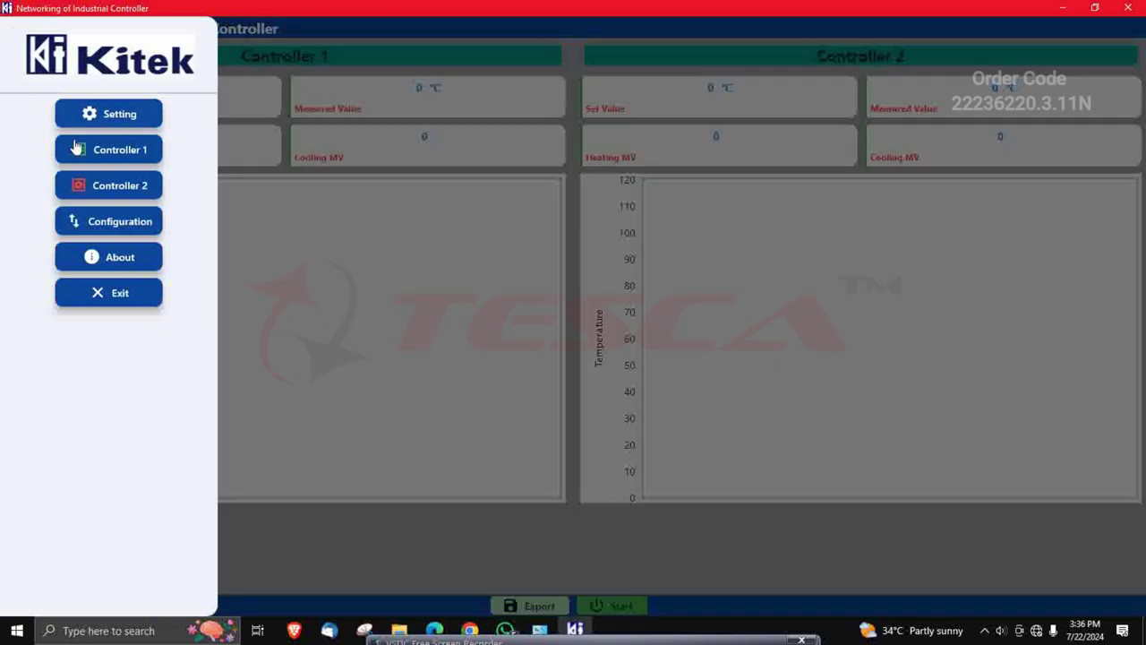
click(109, 152)
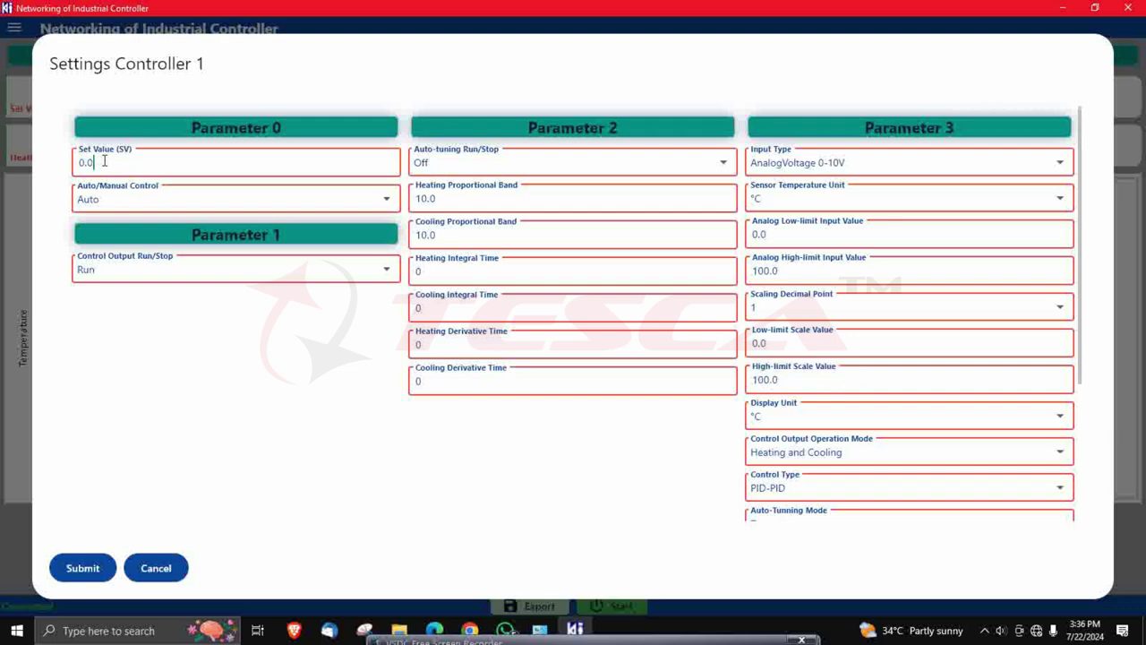
key(BackSpace)
key(BackSpace)
key(BackSpace)
text(40)
click(71, 573)
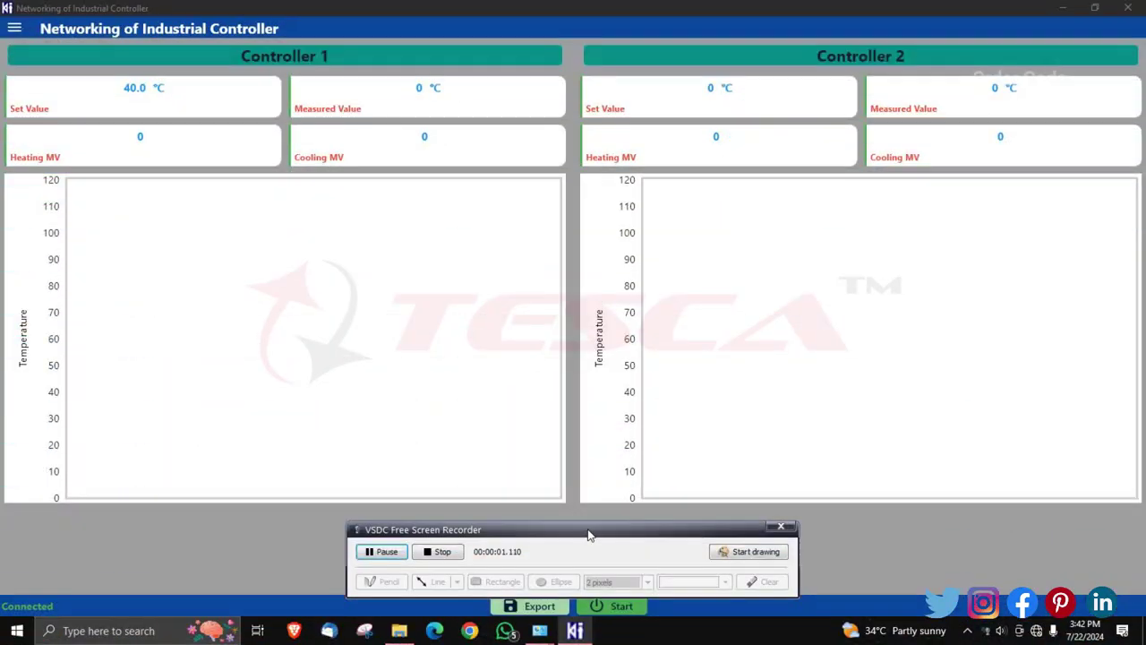
Wait until the dashboard shows Controller 1 holding a 40.0 °C set value.
drag(588, 531, 603, 644)
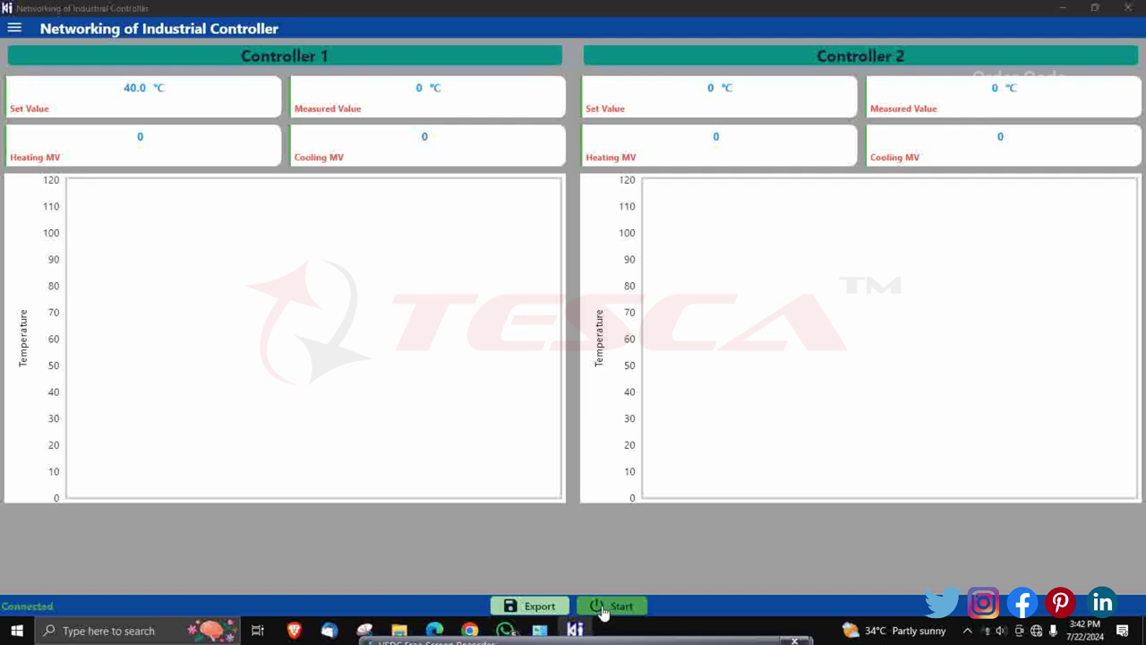
Start live logging so Controller 1's temperature charts toward the 40 °C setpoint.
click(602, 608)
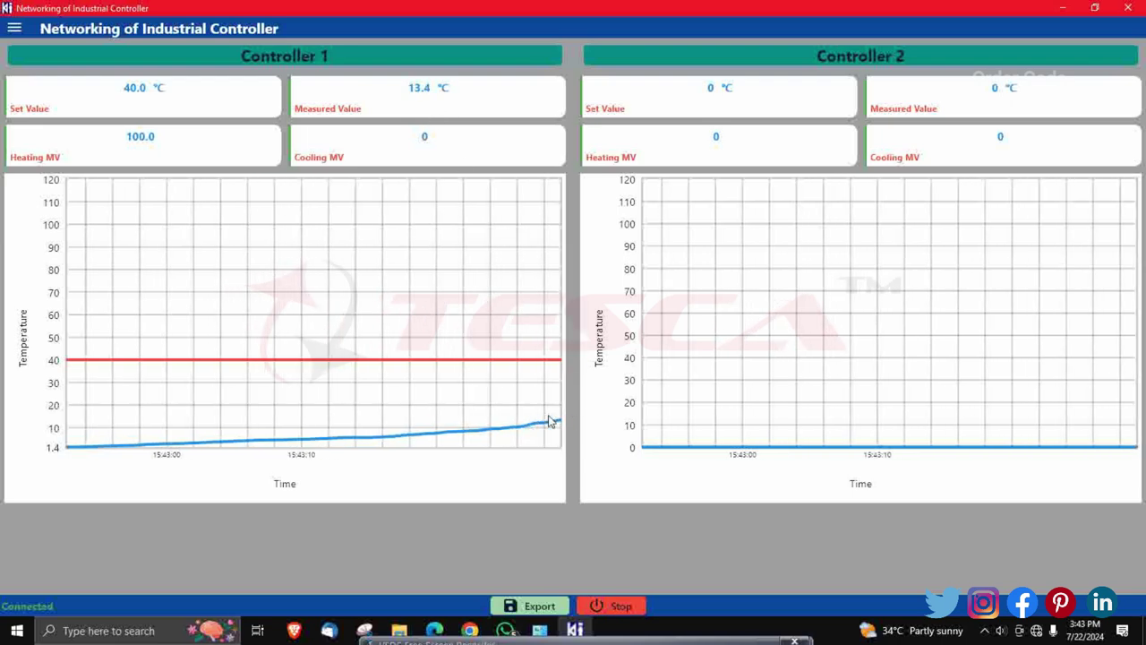
mouse_move(540, 361)
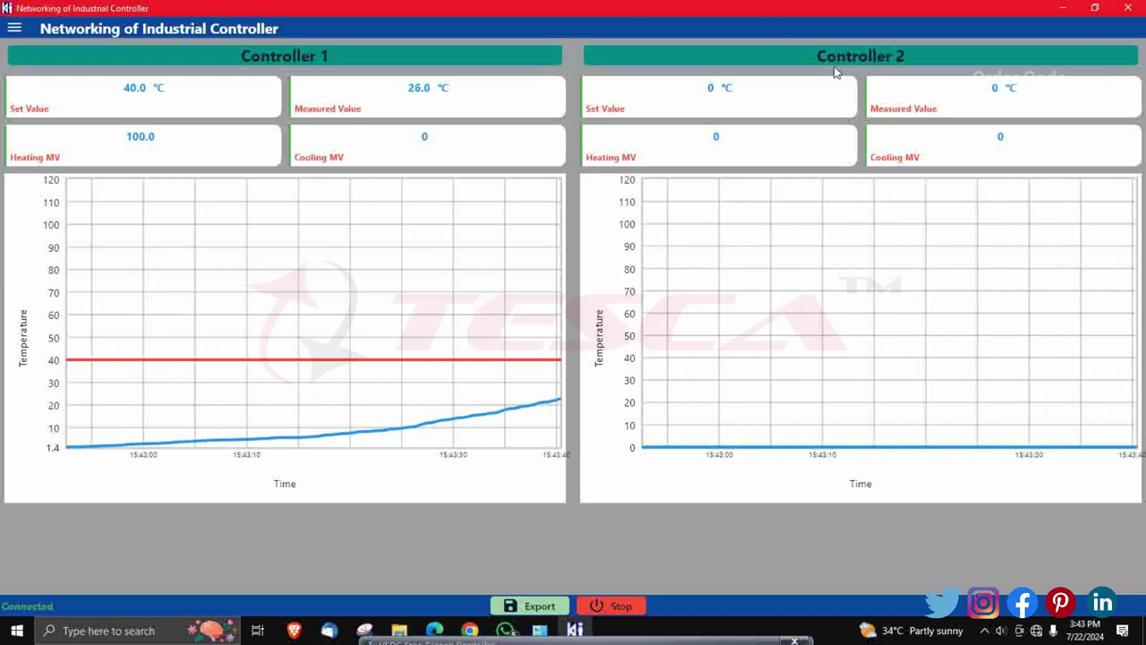
Submit Controller 2's settings, then stop live charting with Controller 1 at 32.4 °C.
click(16, 30)
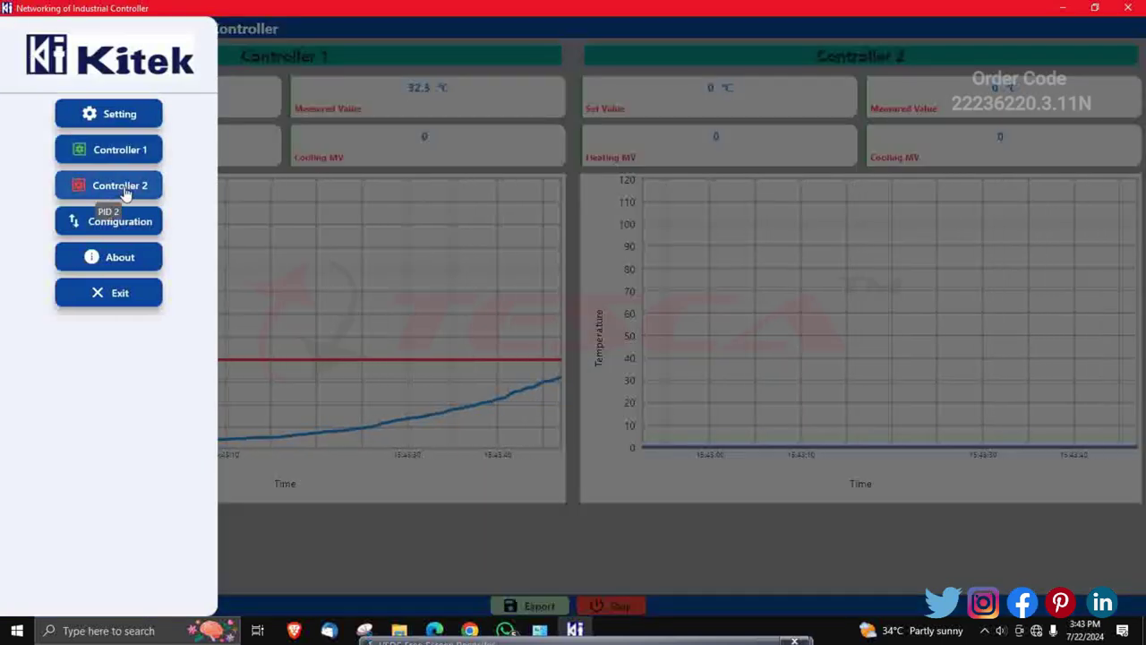
click(120, 185)
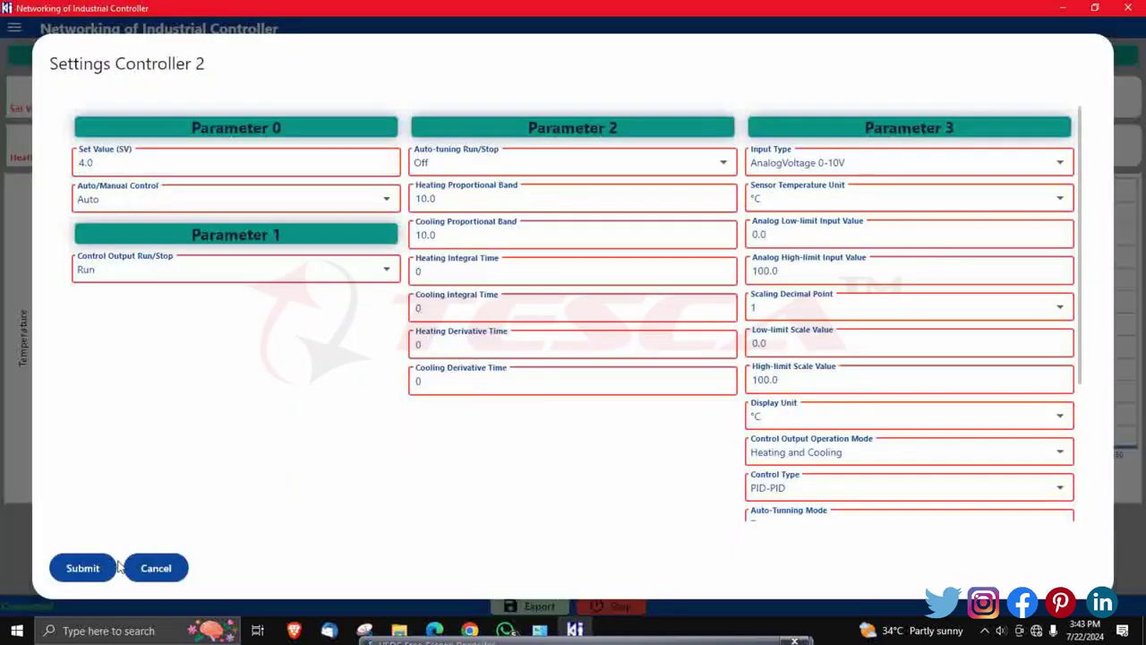
click(83, 569)
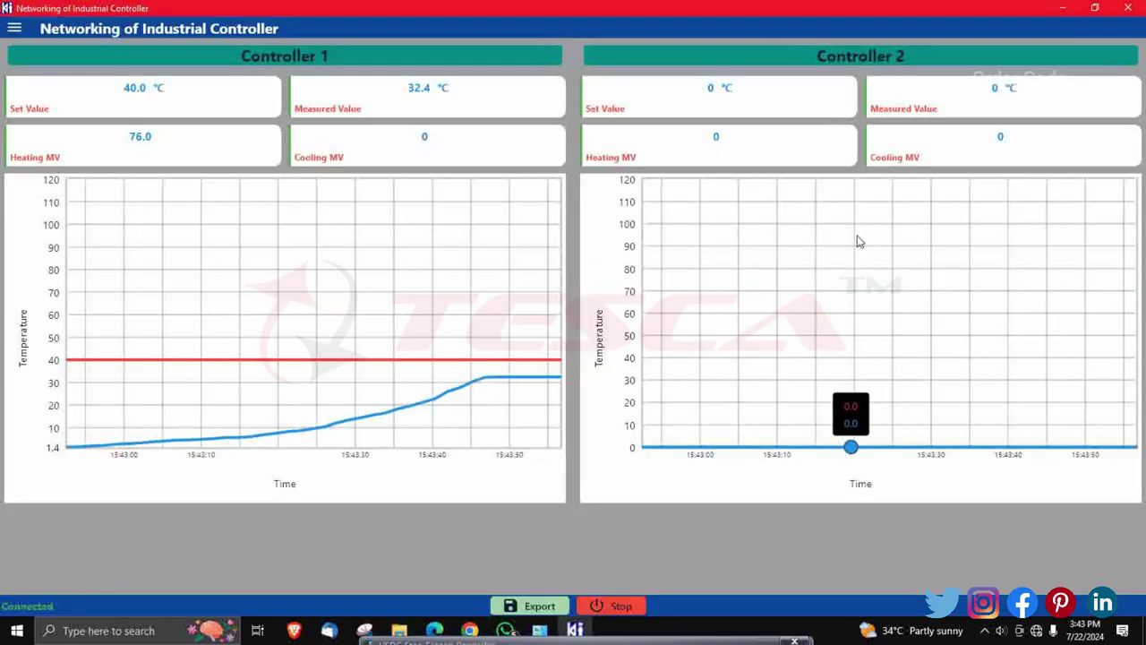
click(621, 607)
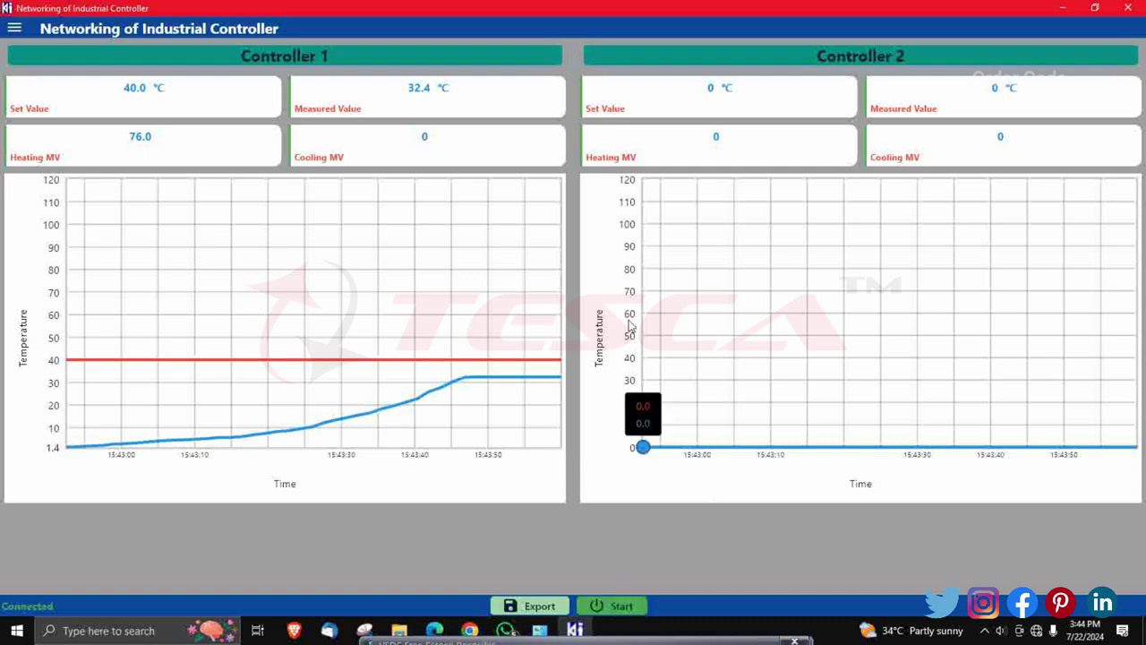